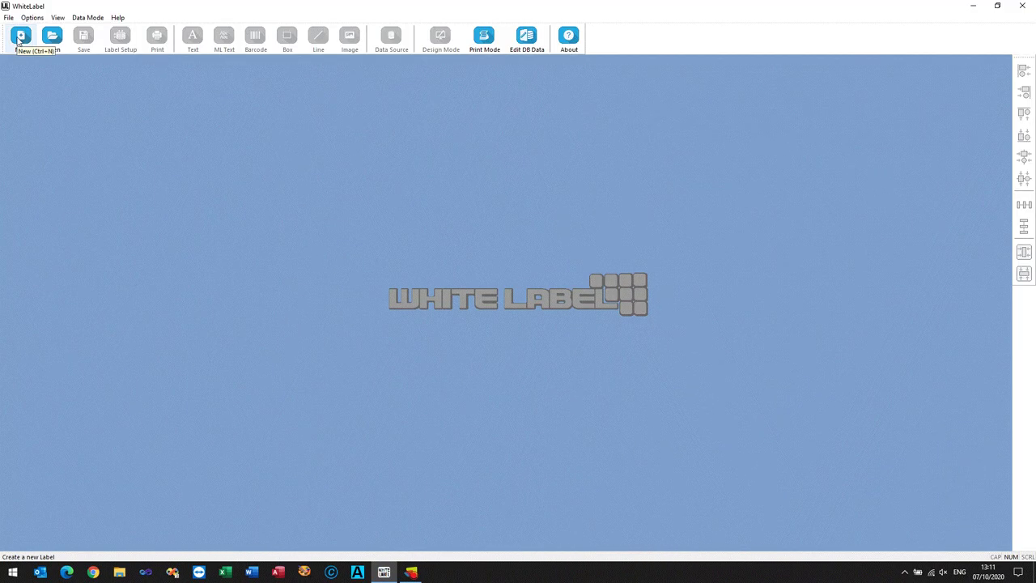
Step: Start a new label for the Godex Driver printer, model ZX1200i (8-dot), with both flash-memory options enabled
left_click(21, 40)
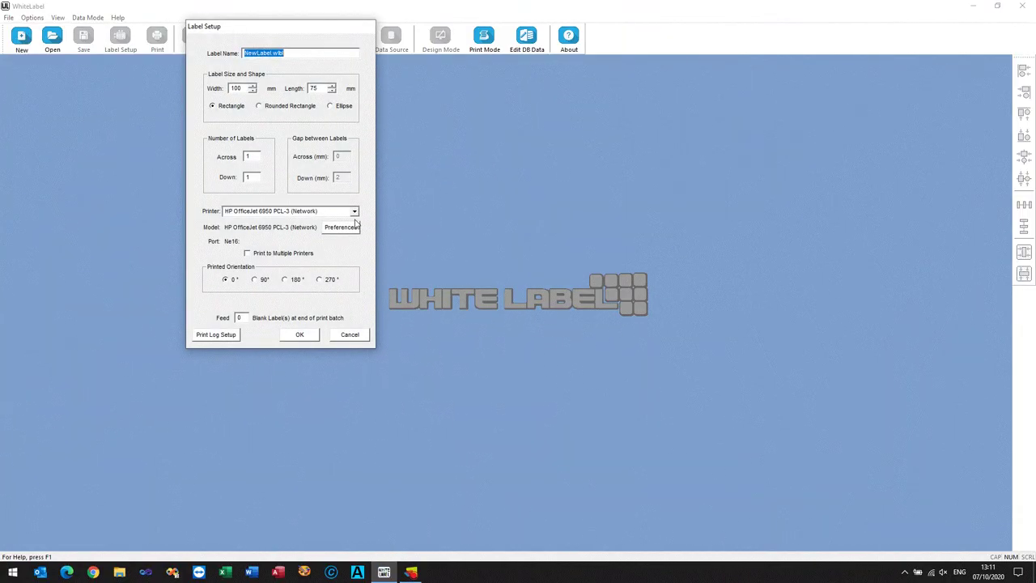
left_click(354, 211)
scroll(296, 264, "up", 2)
left_click(270, 222)
left_click(610, 135)
scroll(589, 236, "down", 6)
left_click(586, 231)
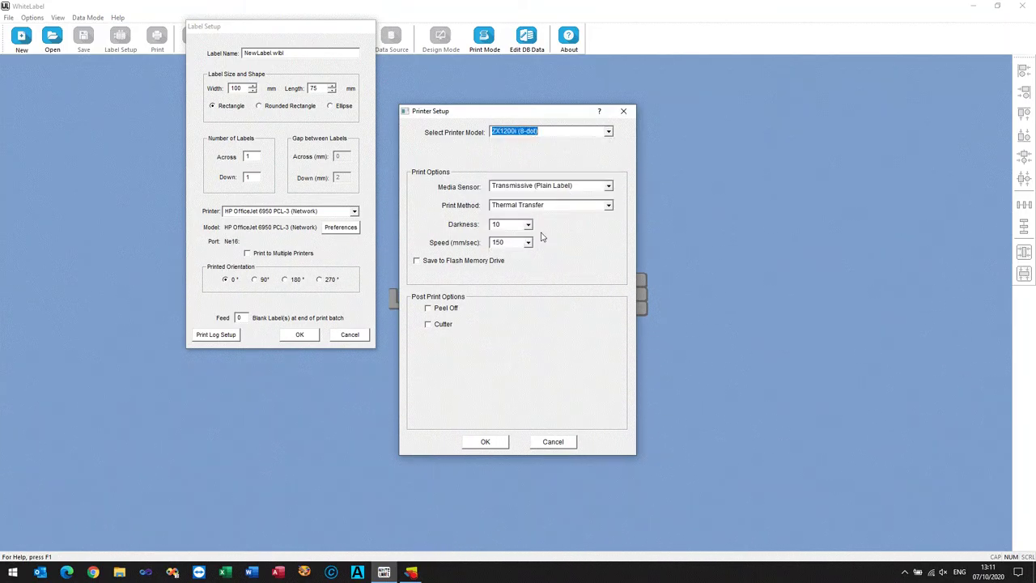
left_click(417, 260)
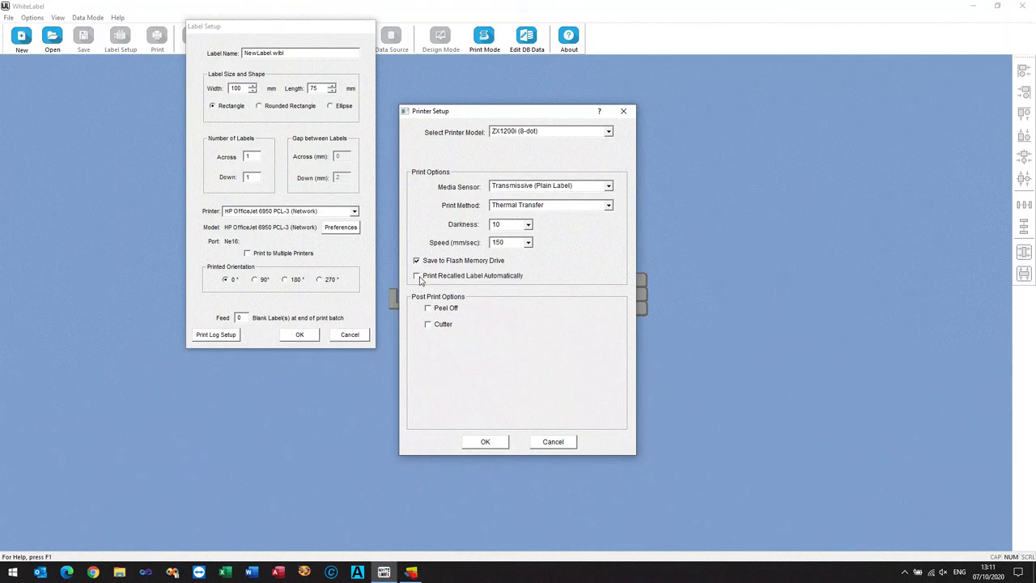
left_click(417, 276)
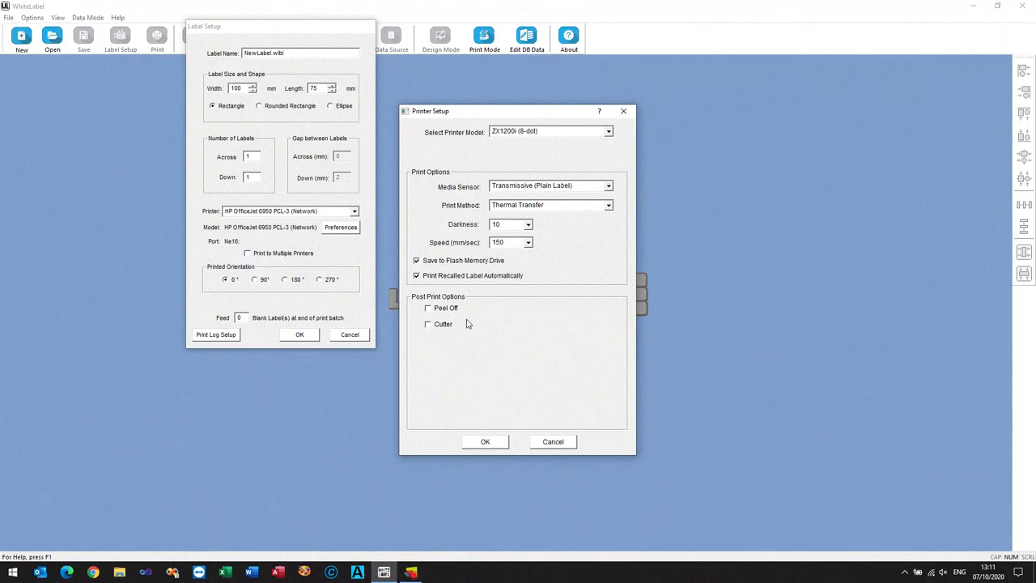
left_click(483, 442)
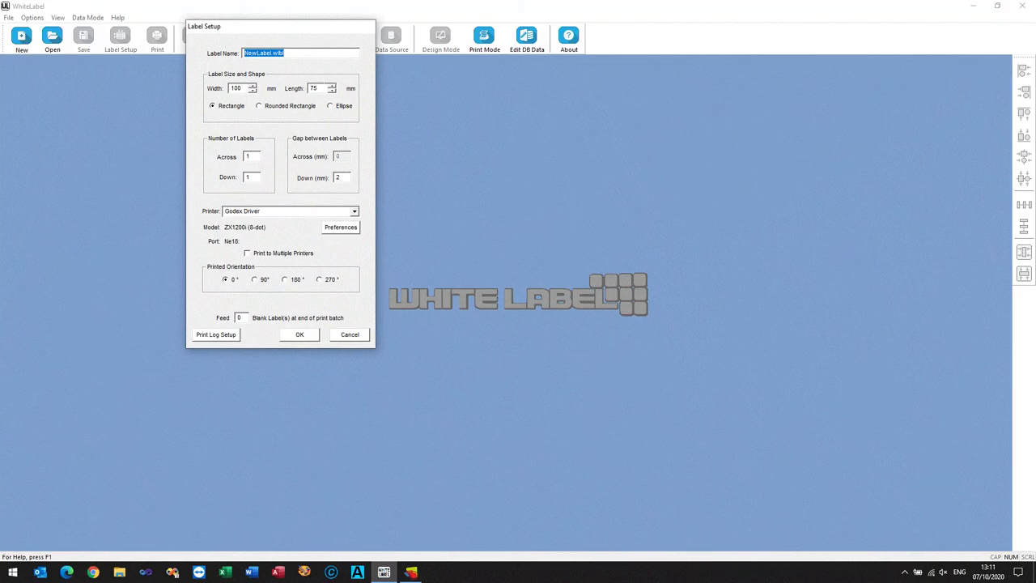
Step: Set the label length to 100 for a 100 × 100 mm label
double_click(313, 88)
type("100")
left_click(297, 338)
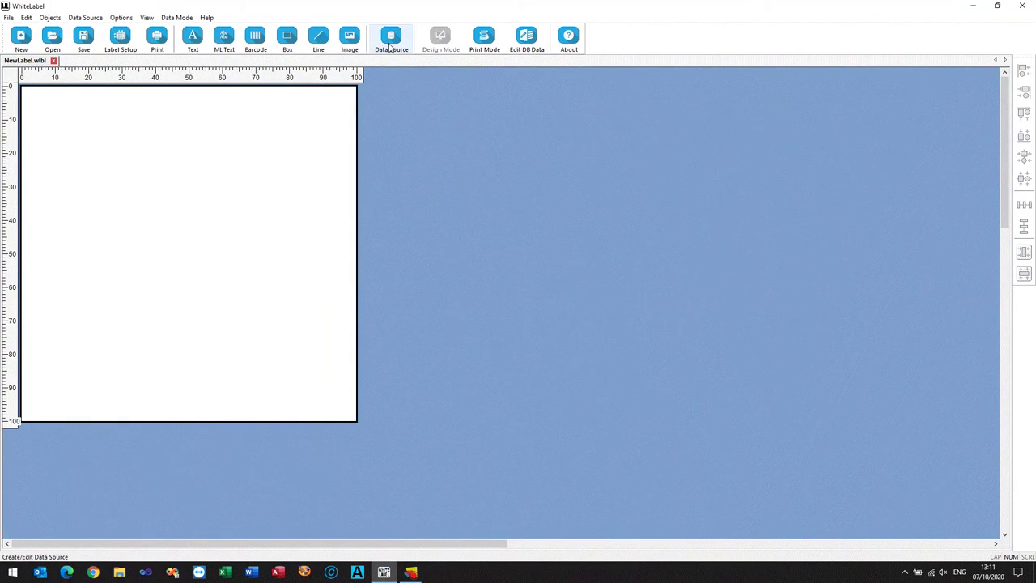
Step: Create an edit-at-print data source named Weight that prompts for a value and defaults to 'xxx kg'
left_click(391, 40)
left_click(328, 187)
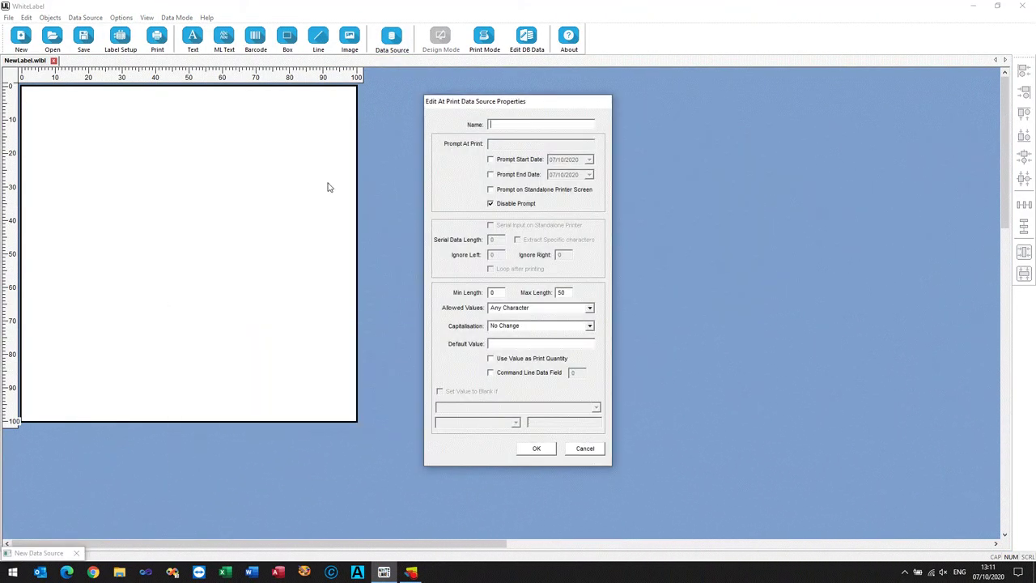
type("Weight")
left_click(489, 204)
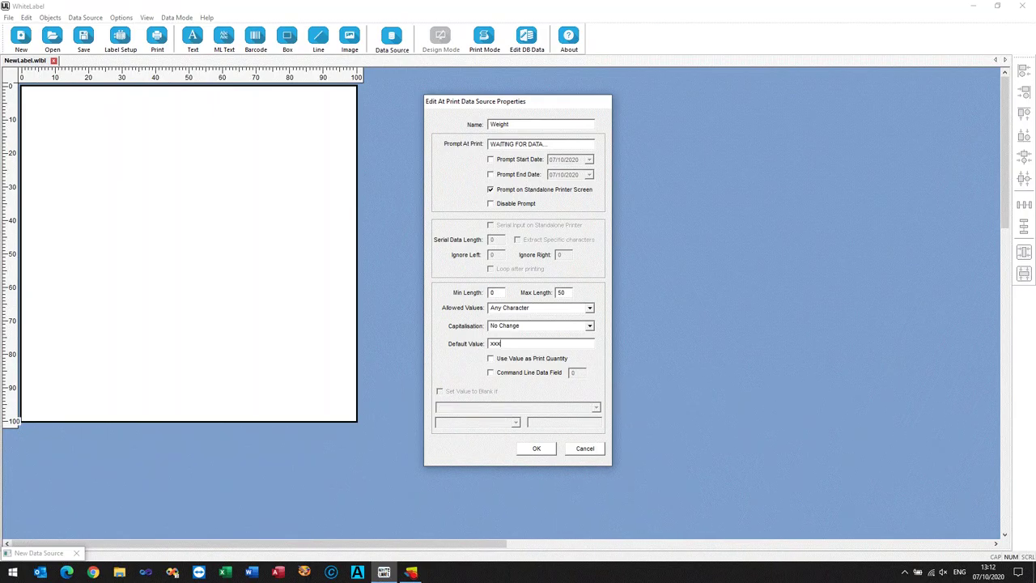
Step: Add a text field bound to the Weight source in built-in CG Triumvirate 30pt
left_click(533, 448)
left_click(717, 410)
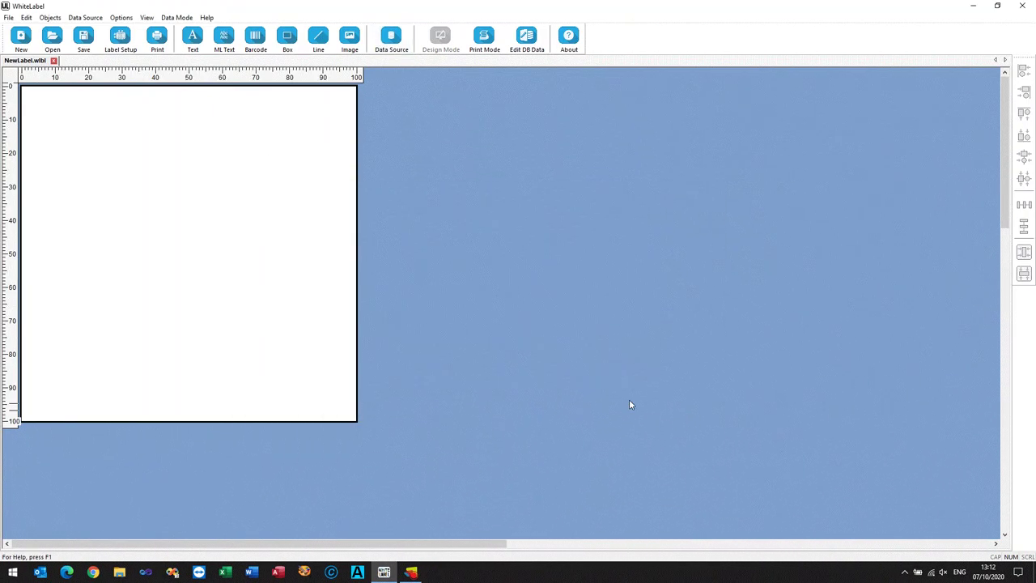
left_click(194, 44)
left_click(163, 189)
left_click(756, 254)
left_click(948, 254)
left_click(805, 266)
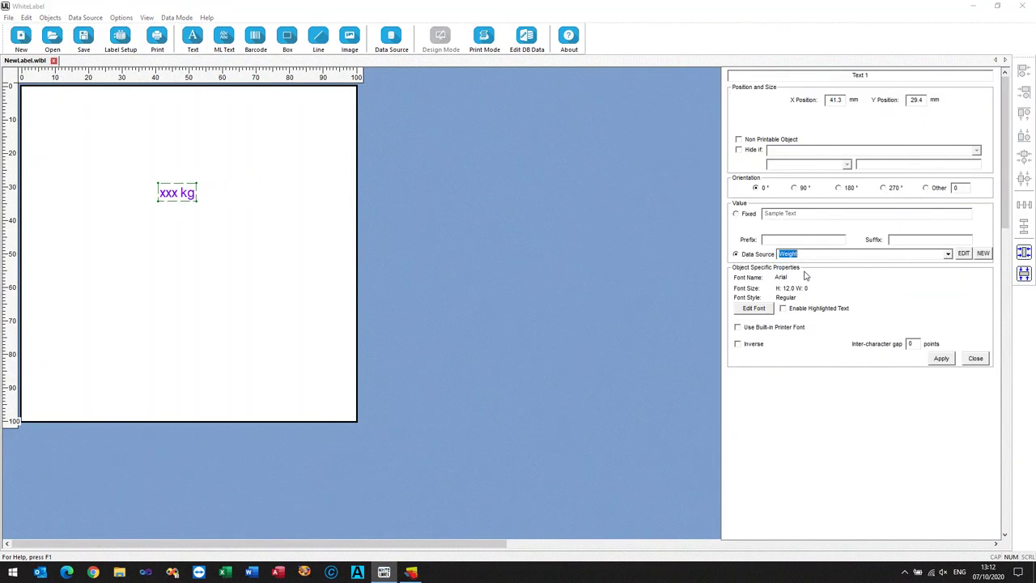
left_click(739, 328)
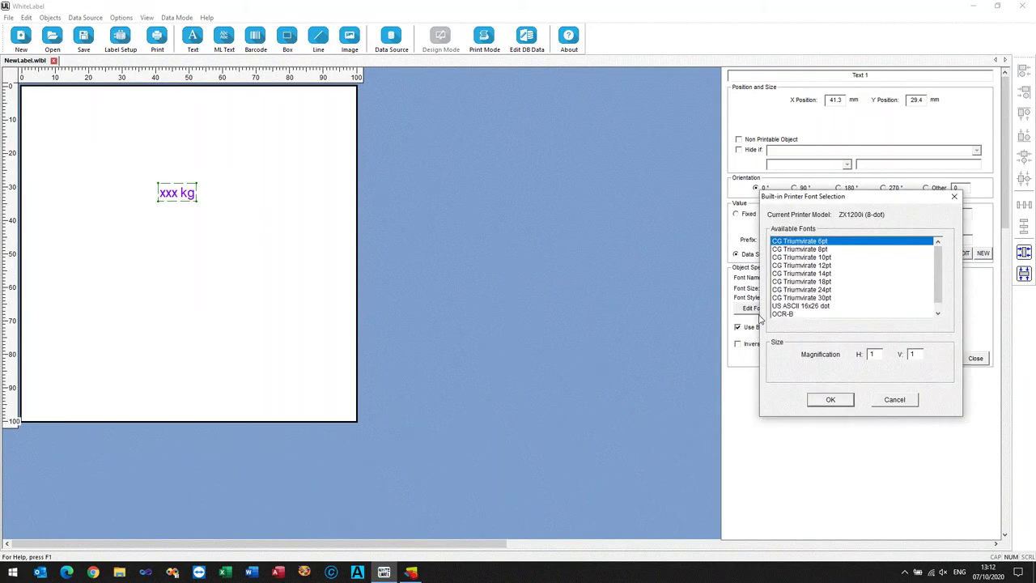
left_click(824, 298)
left_click(830, 402)
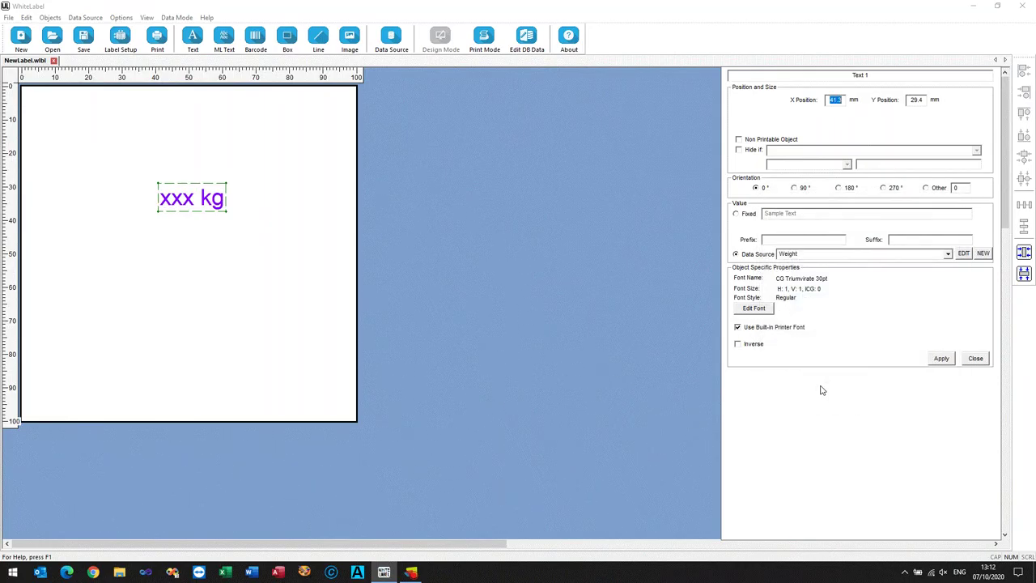
Step: Add a 'Weight:' caption at font height 20 beside the xxx kg field
left_click(193, 36)
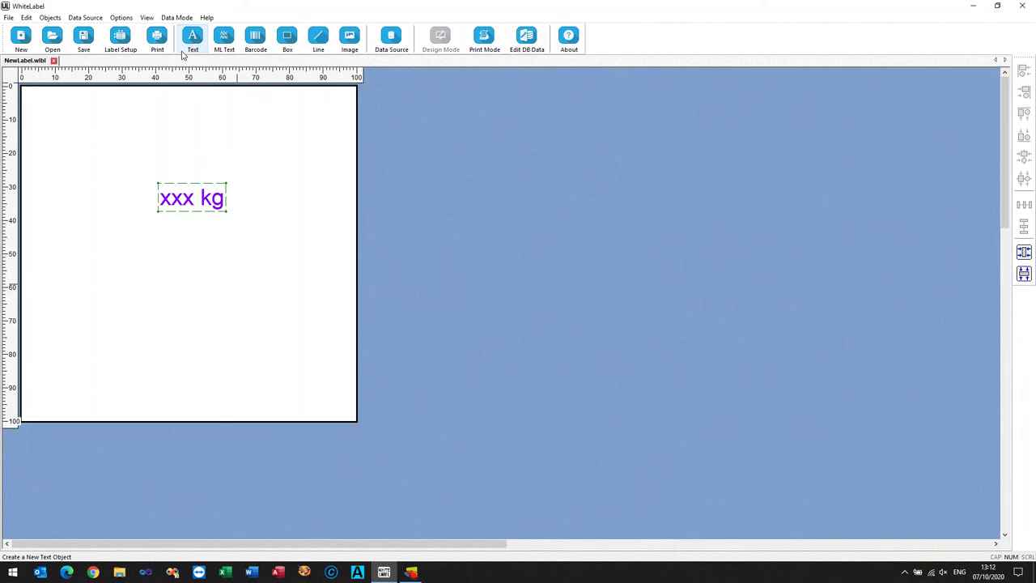
left_click(63, 192)
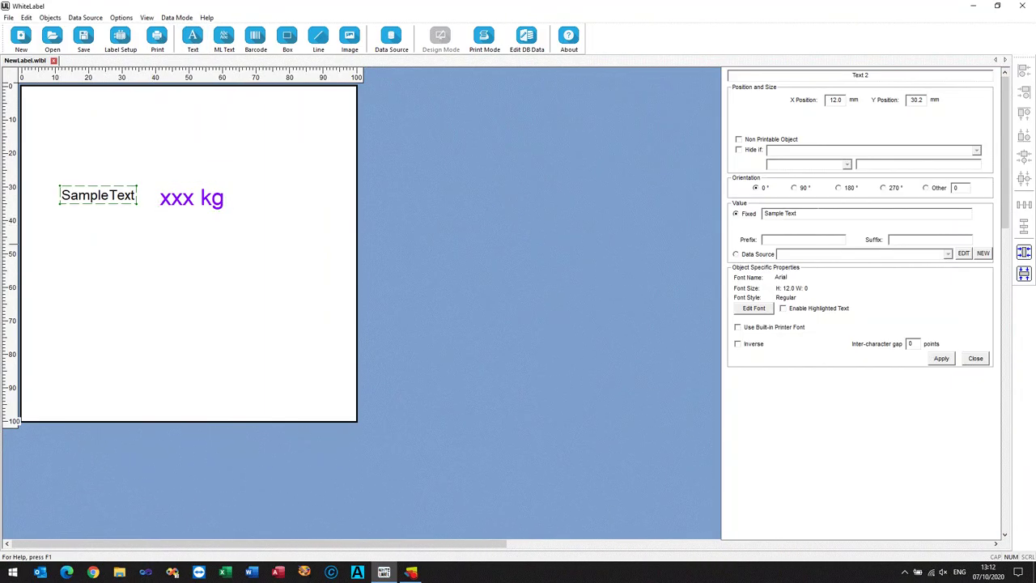
left_click_drag(762, 213, 798, 214)
type("Weight:")
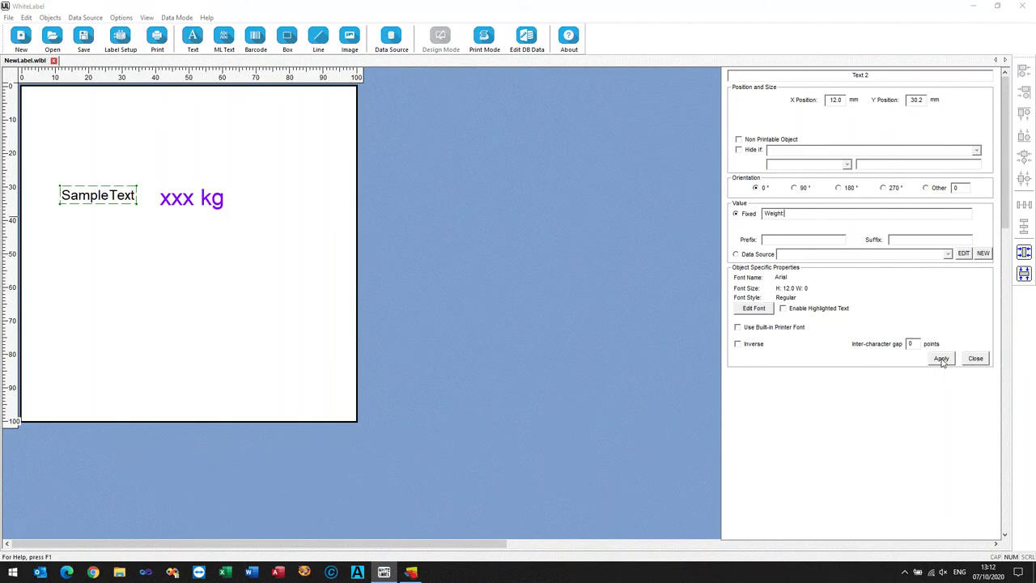
left_click(941, 359)
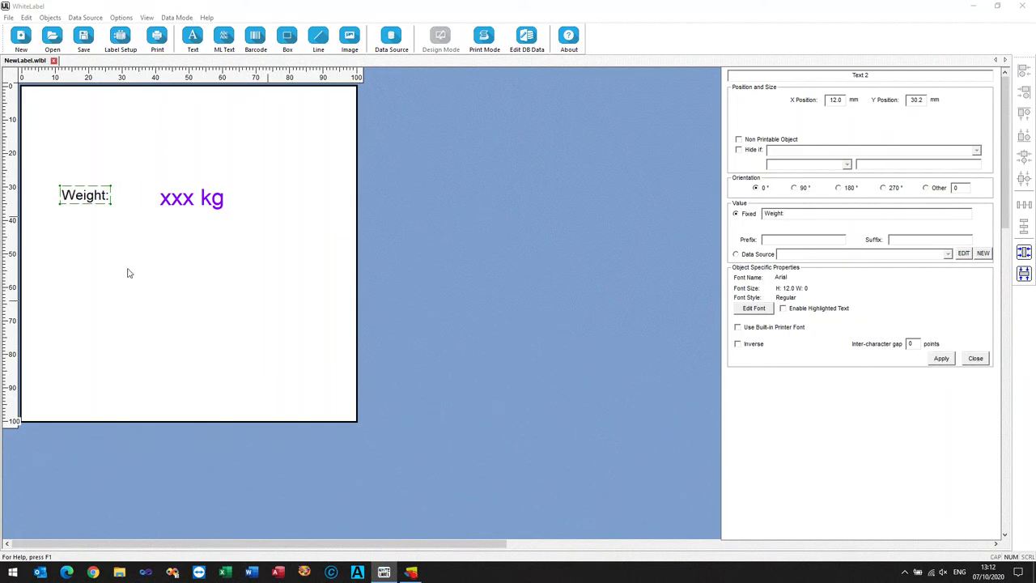
left_click(765, 309)
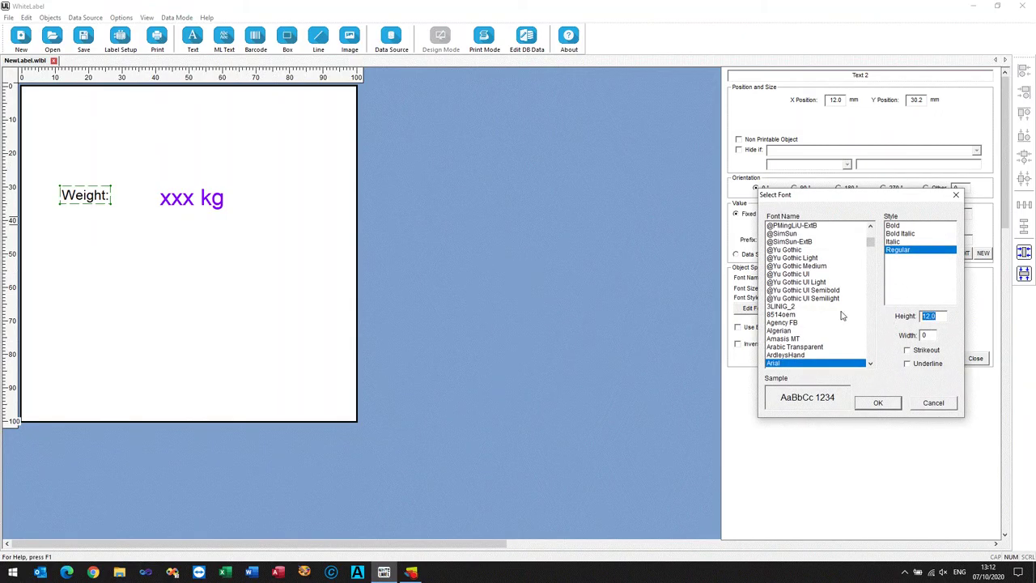
type("20")
left_click(878, 402)
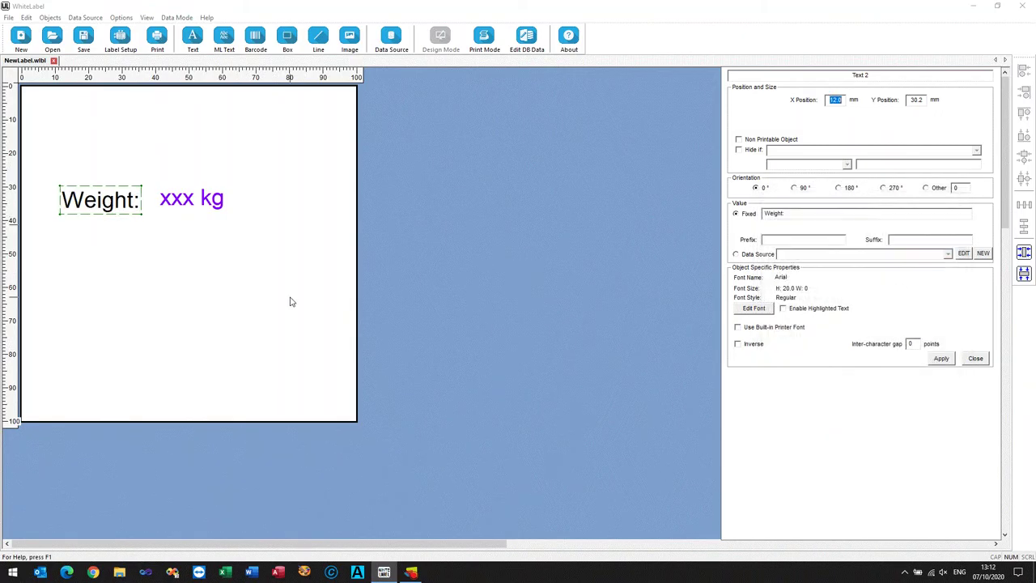
left_click_drag(106, 206, 107, 204)
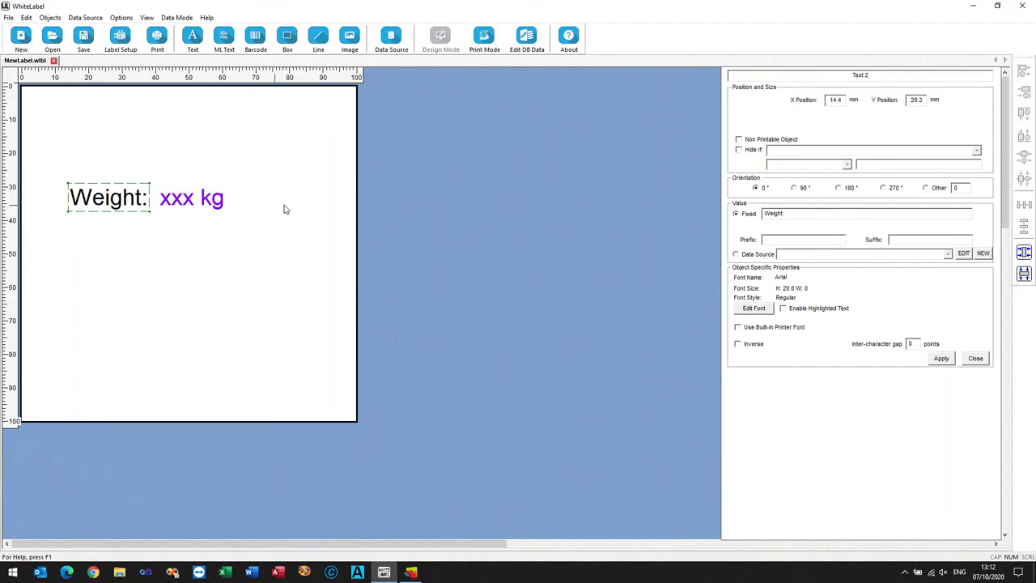
left_click(224, 37)
Step: Add a multiline 'Bob's Butchers' heading across the label top, centred horizontally and vertically
left_click_drag(59, 102, 303, 134)
type("Bo")
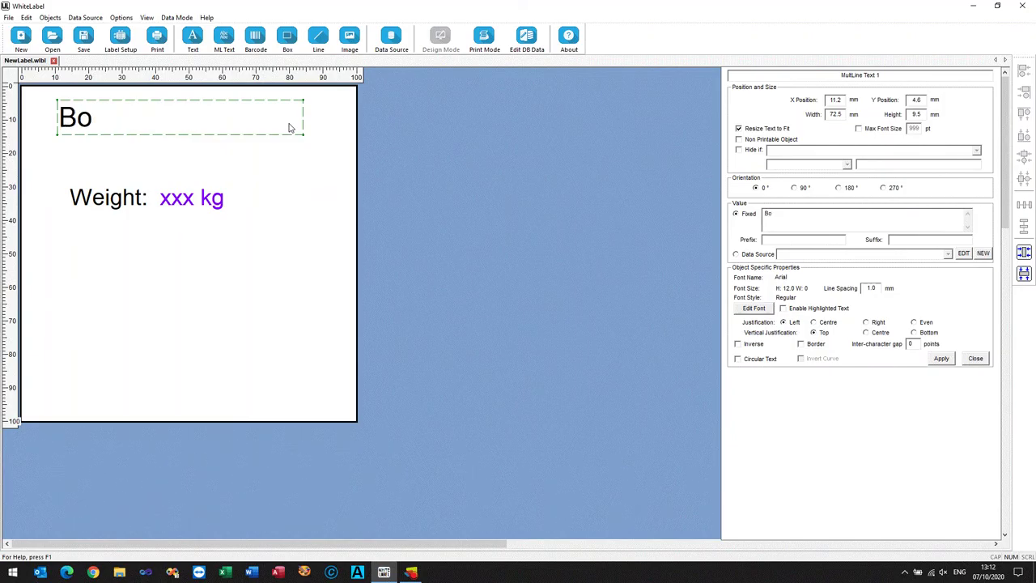
type("b's Butchers")
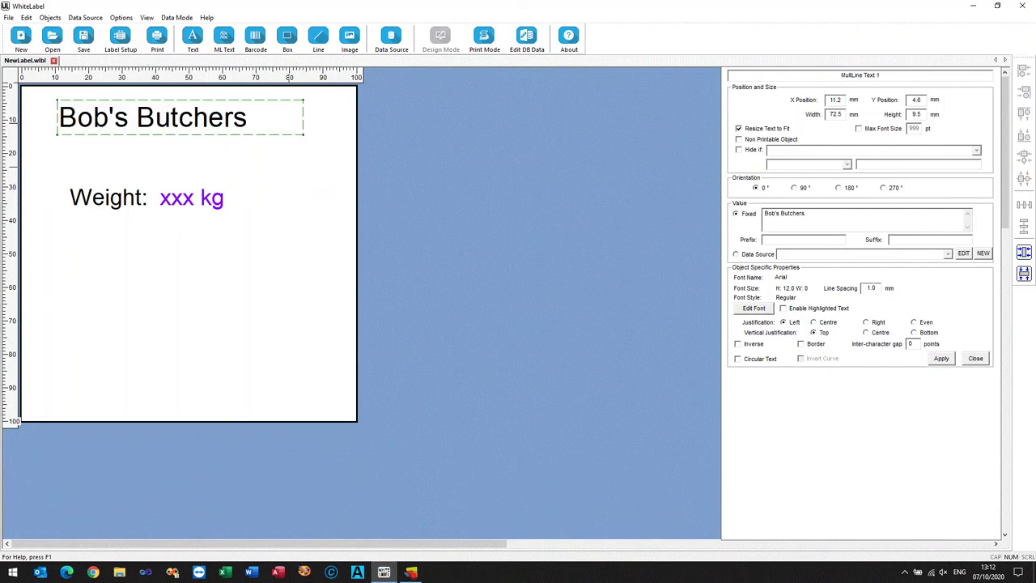
left_click(866, 332)
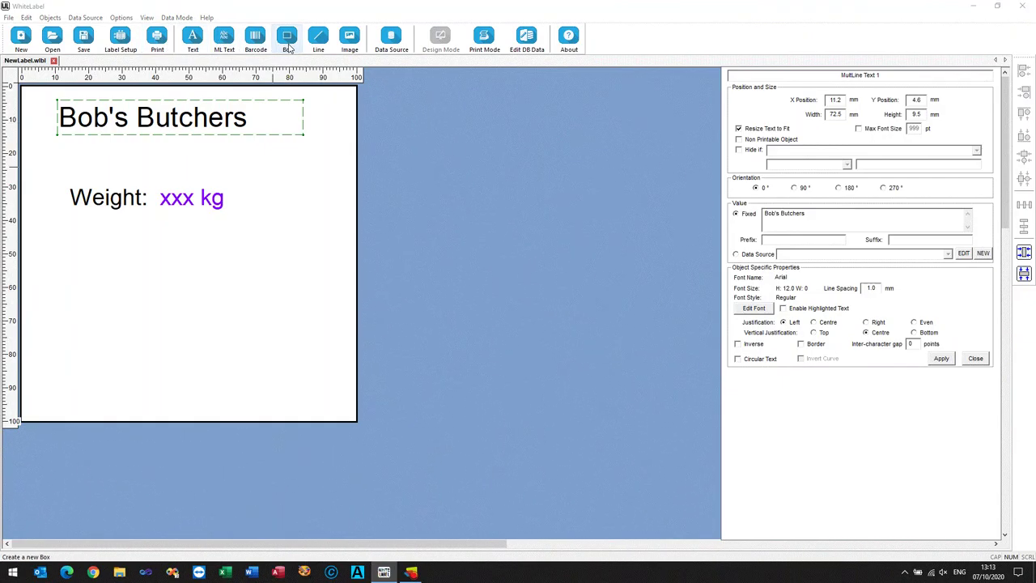
left_click(822, 323)
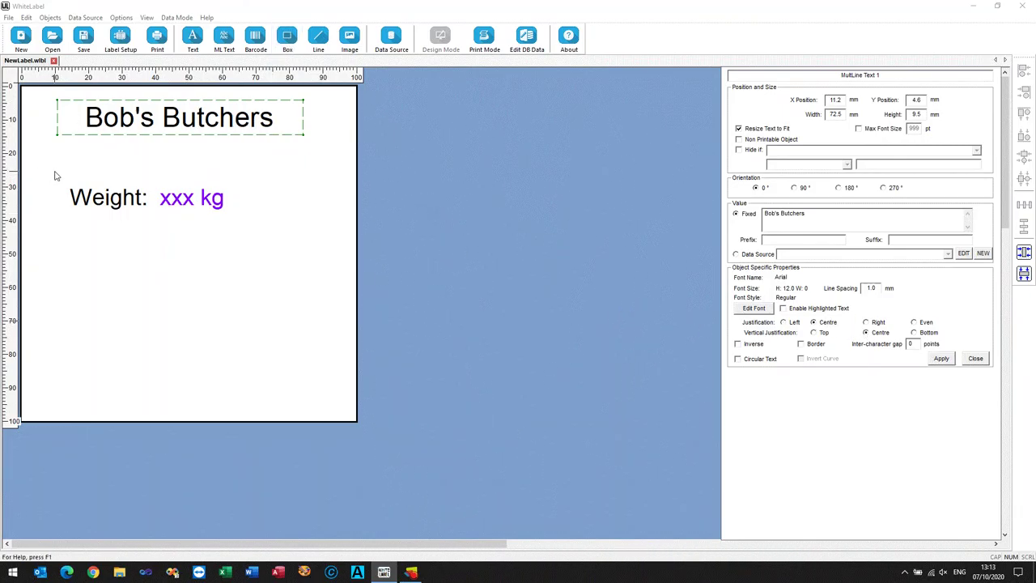
Step: Move the Weight: caption and xxx kg field together lower down the label
left_click_drag(55, 175, 259, 252)
left_click_drag(116, 198, 148, 279)
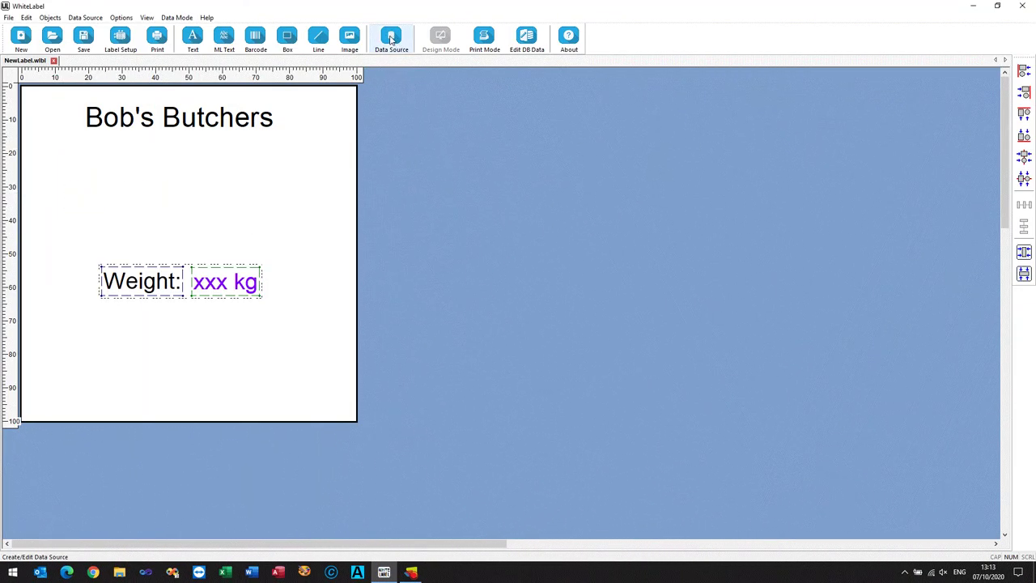
left_click(391, 39)
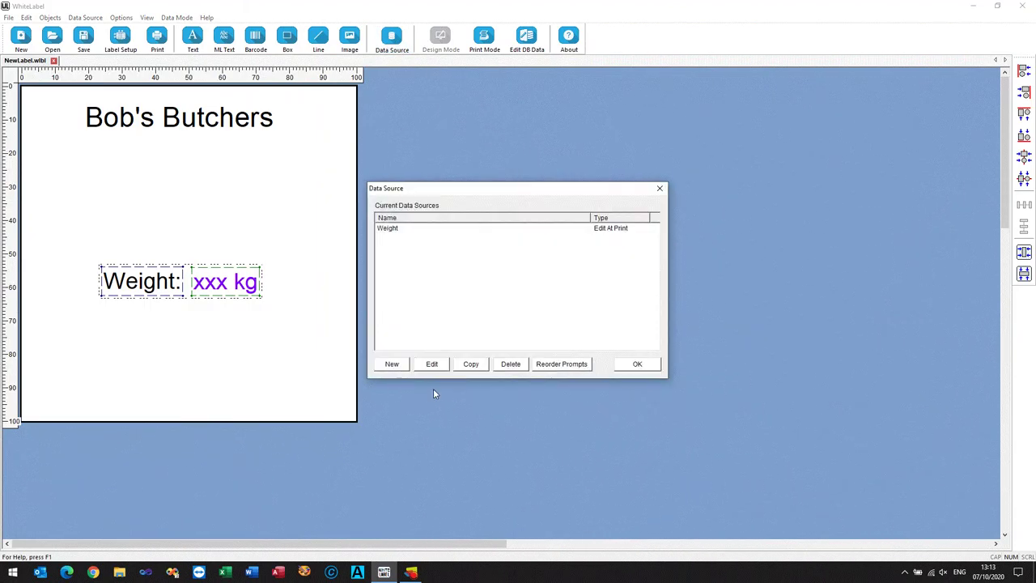
Step: Create a list data source 'Meat Product' prompting 'Select Product' with Beef, Lamb and Chicken
left_click(391, 365)
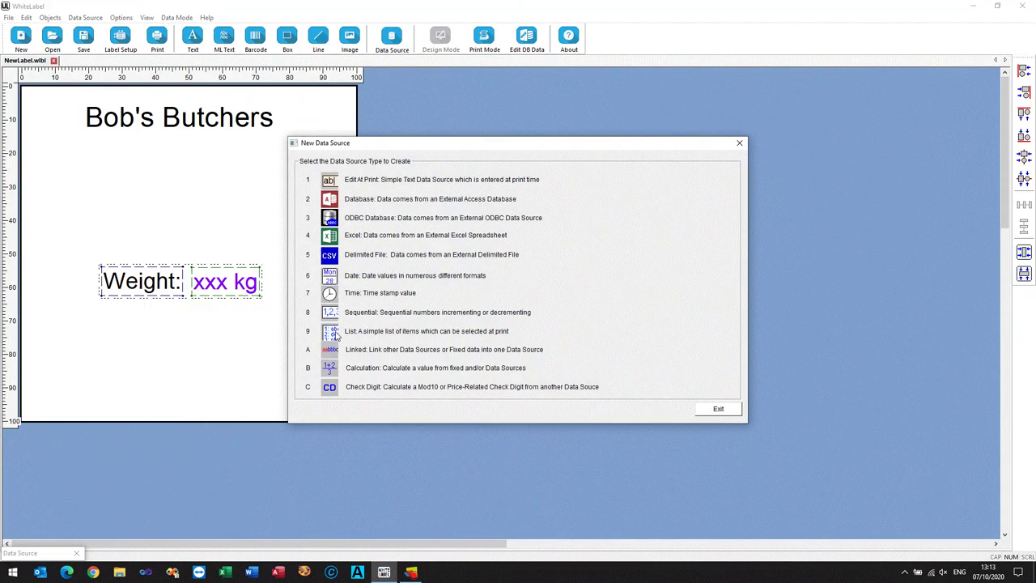
left_click(337, 333)
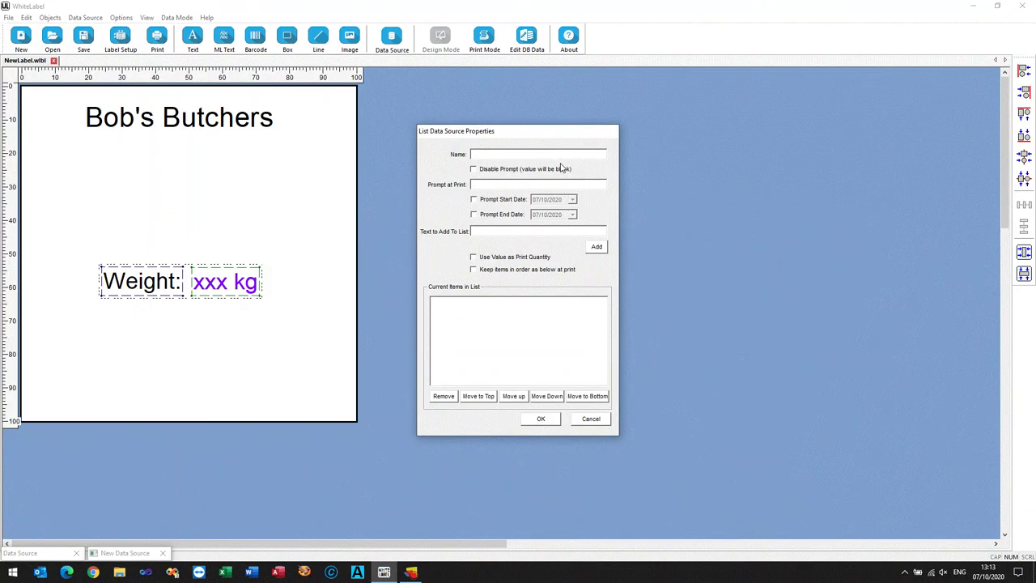
type("Meat Product")
left_click(596, 247)
type("Lamb")
left_click(596, 246)
type("Chicken")
left_click(596, 247)
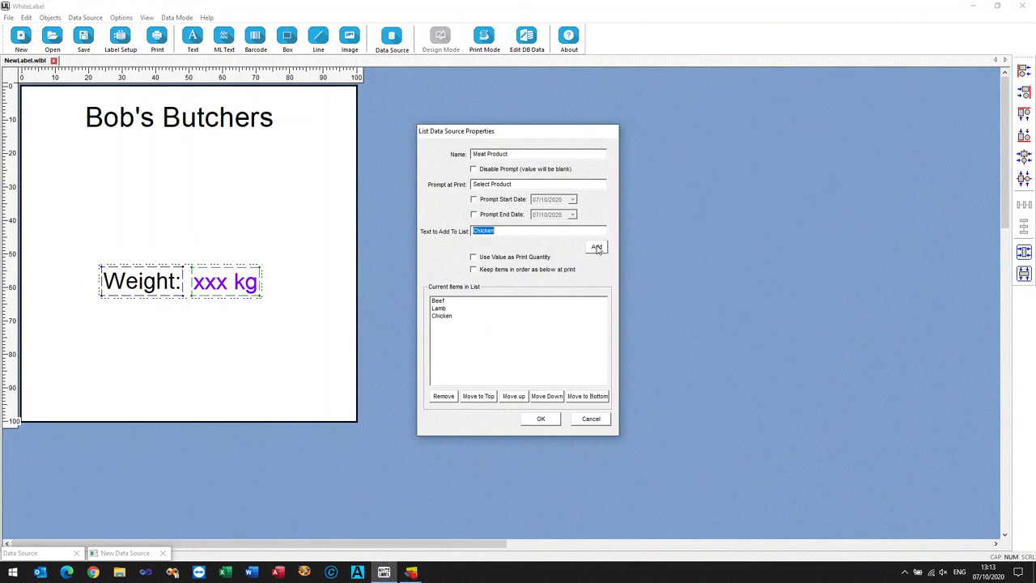
left_click(540, 420)
Step: Add a bold, centre-justified multiline field bound to Meat Product below the heading
left_click(719, 411)
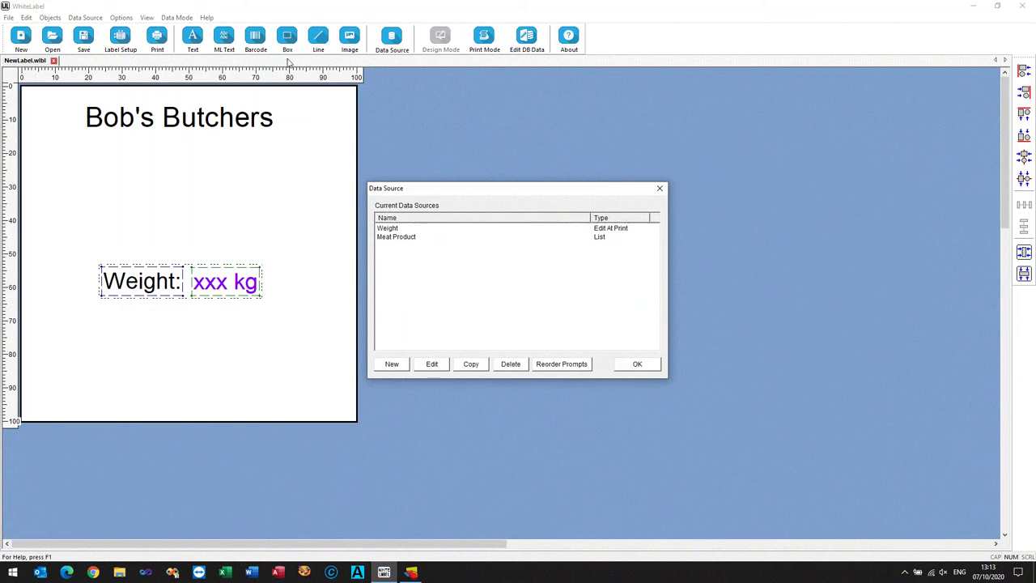
left_click(638, 364)
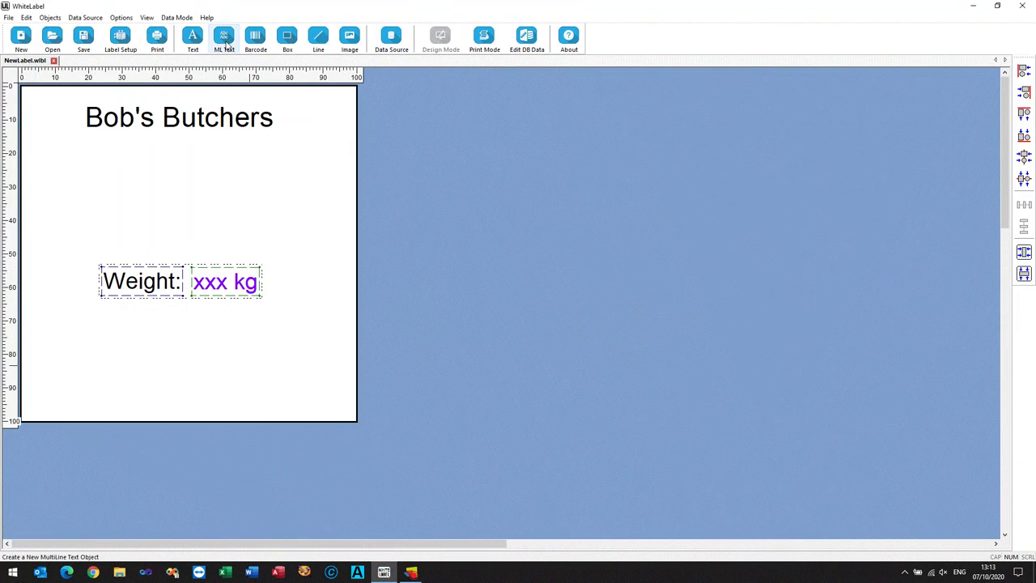
left_click(224, 36)
left_click_drag(70, 165, 334, 213)
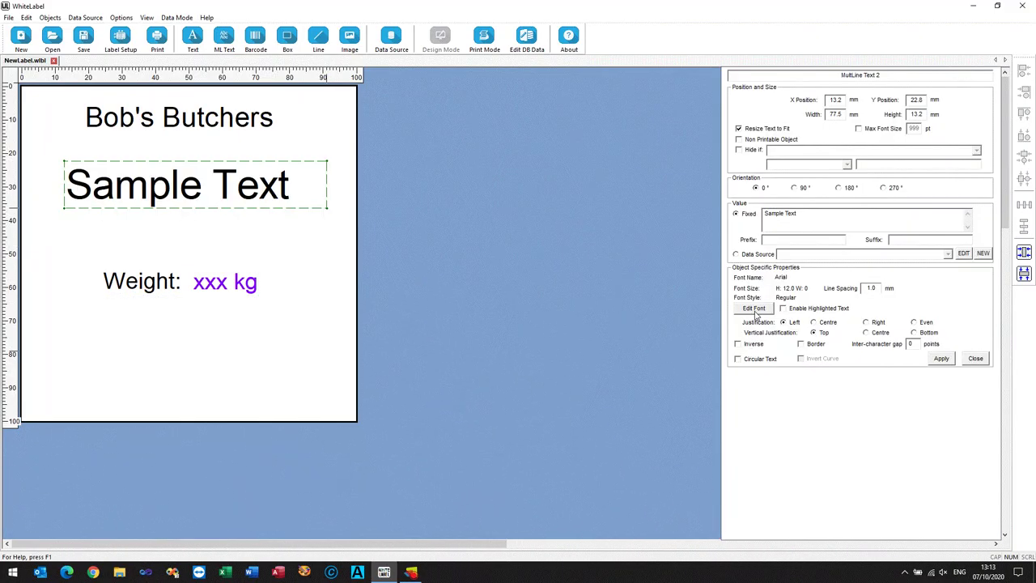
left_click(749, 255)
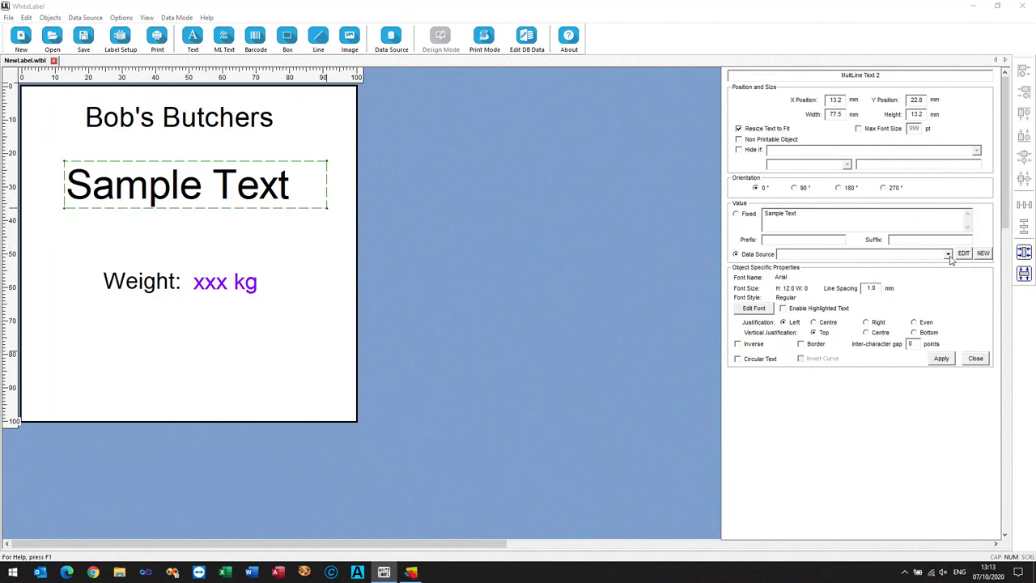
left_click(947, 254)
left_click(805, 274)
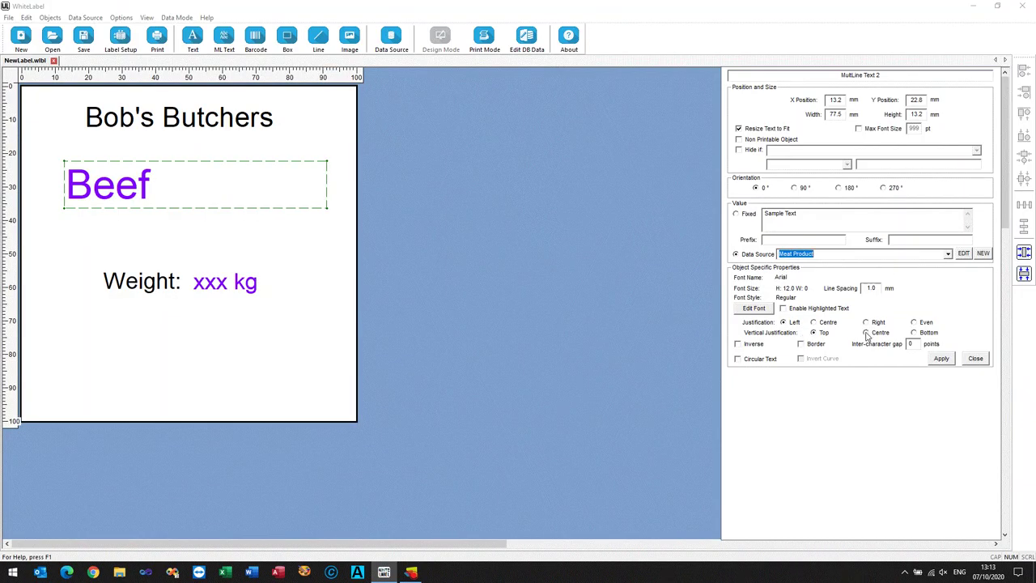
left_click(826, 324)
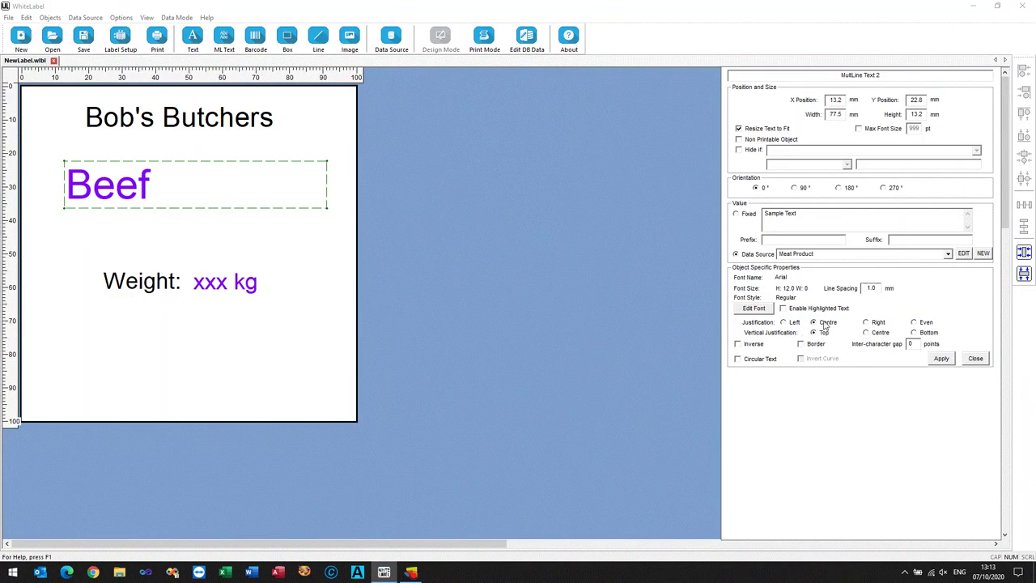
left_click(752, 311)
left_click(893, 225)
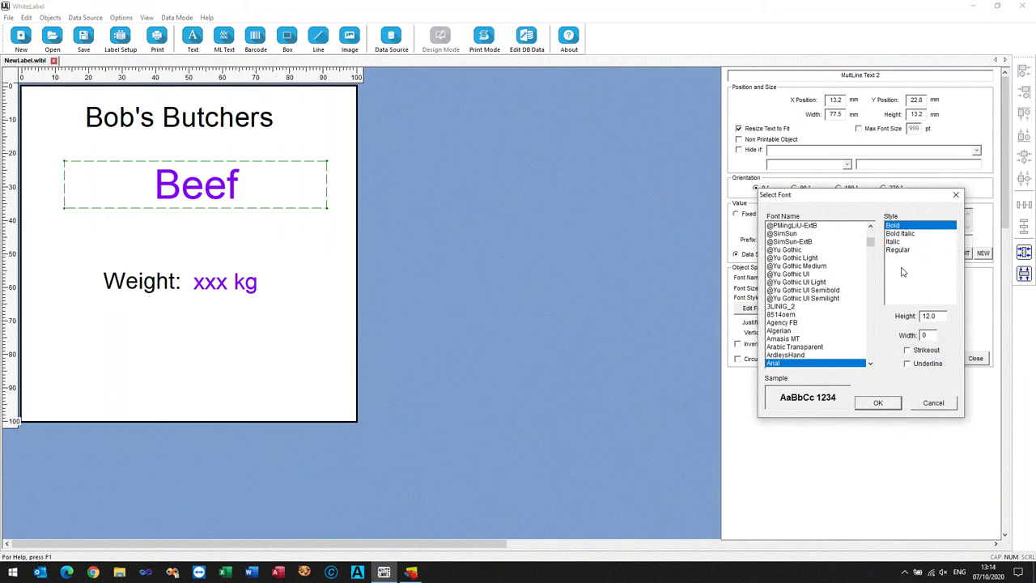
left_click(878, 402)
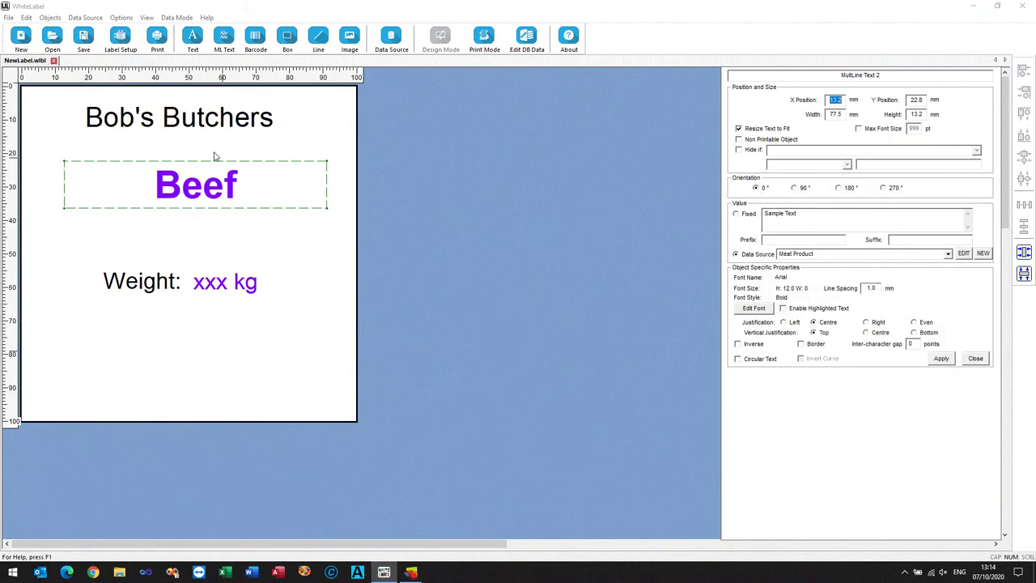
Step: Centre the product field and the Bob's Butchers title horizontally on the label
left_click(1023, 254)
left_click(186, 128)
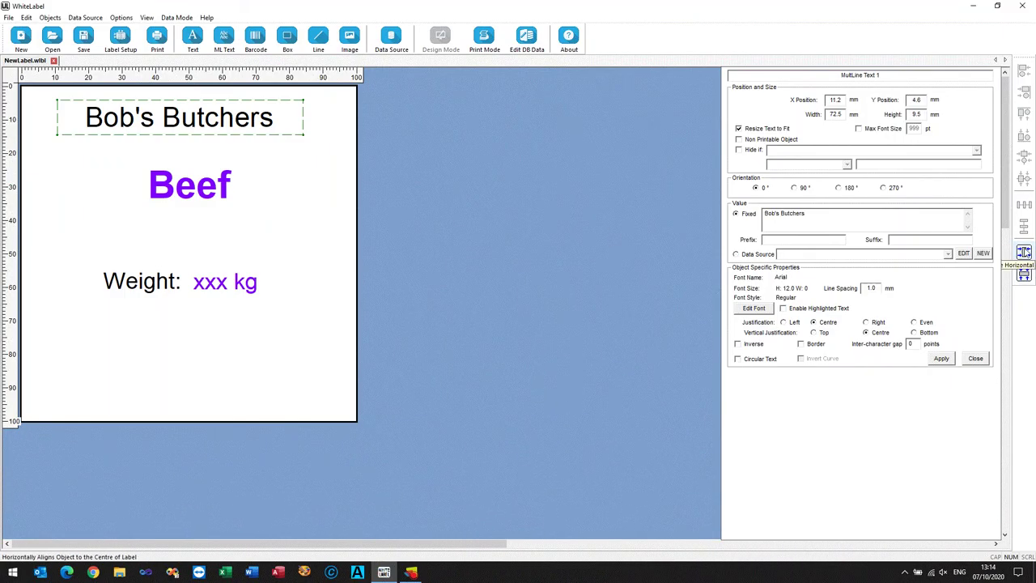
left_click(1023, 254)
left_click_drag(73, 262, 318, 338)
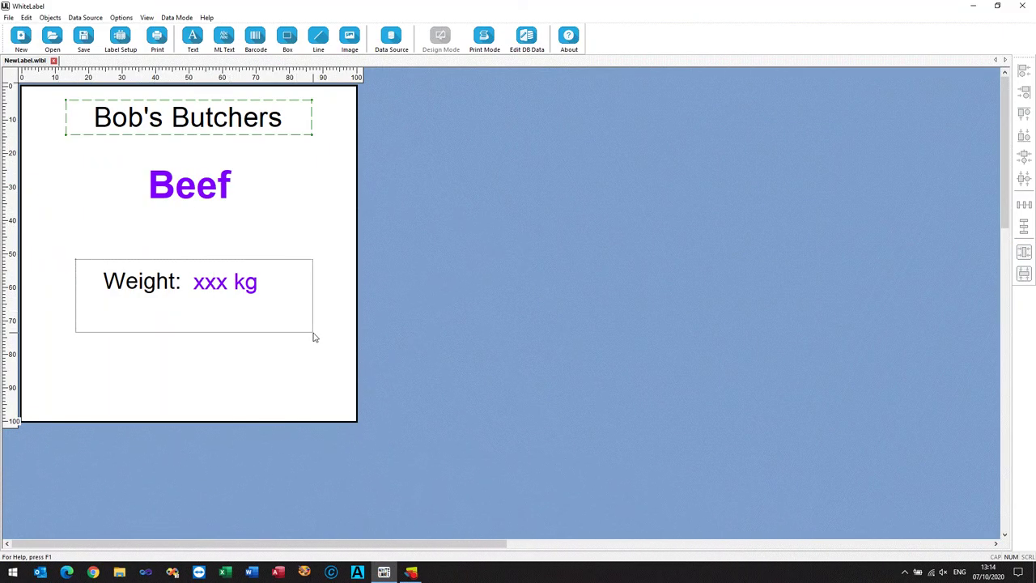
Step: Centre the Weight row, then save the label as Scales, replacing the existing scales.wlbl
left_click(1023, 254)
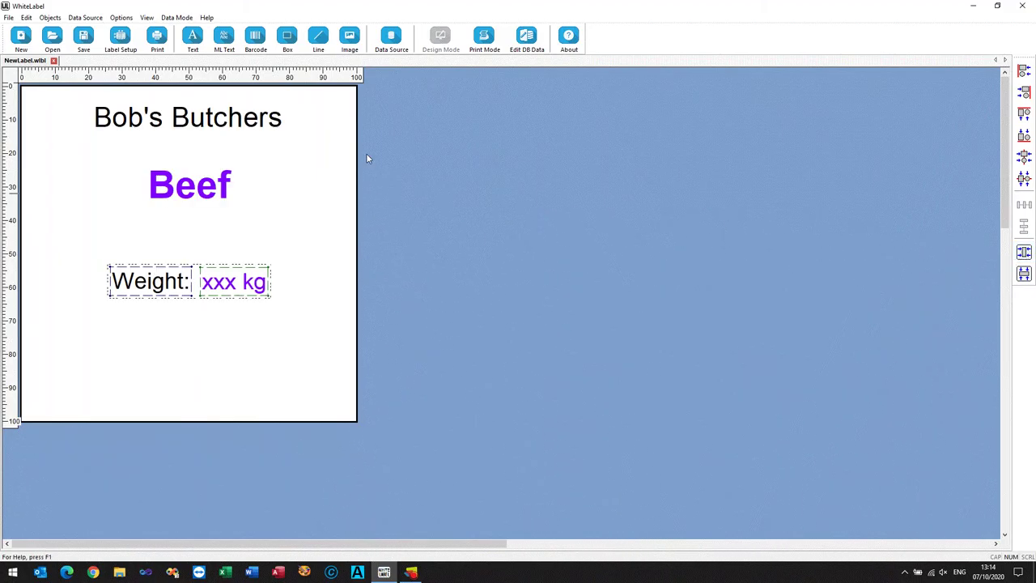
left_click(83, 41)
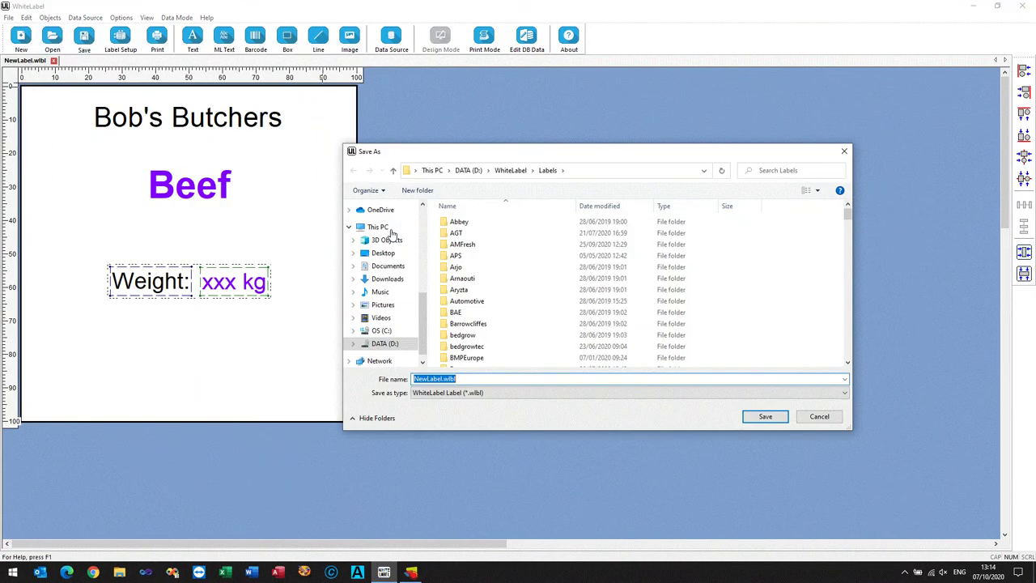
type("S")
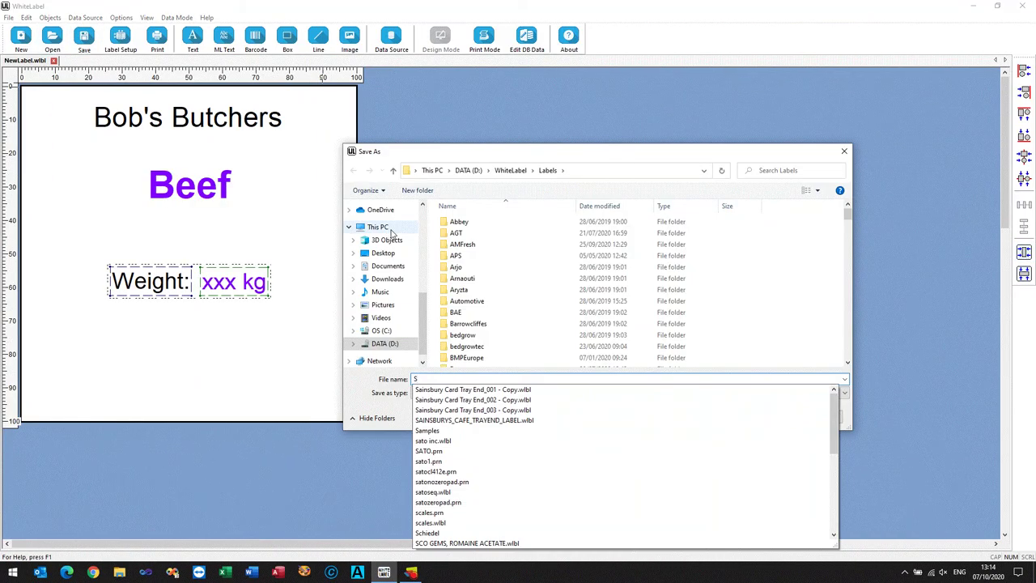
type("cales")
key("Return")
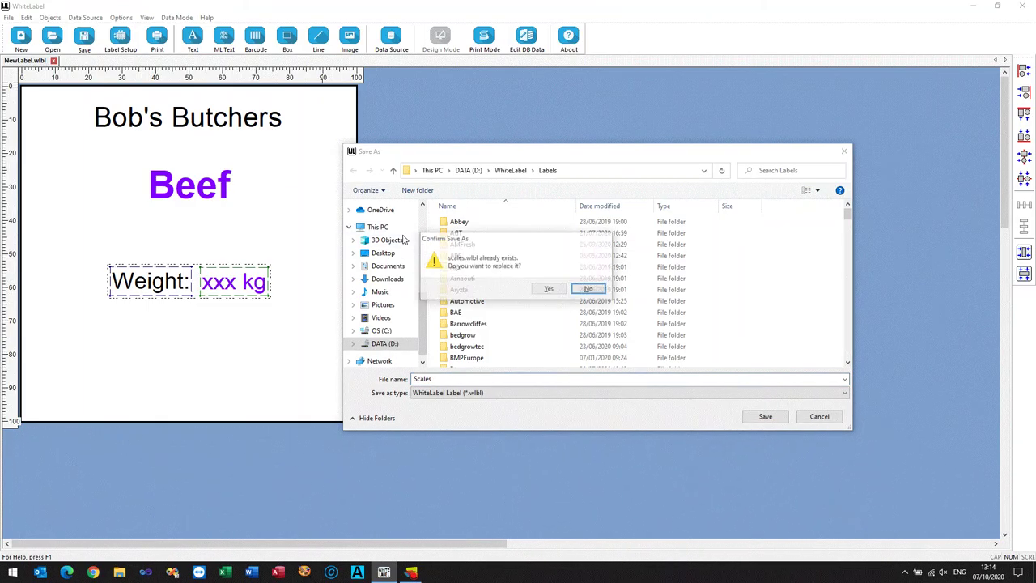
left_click(549, 288)
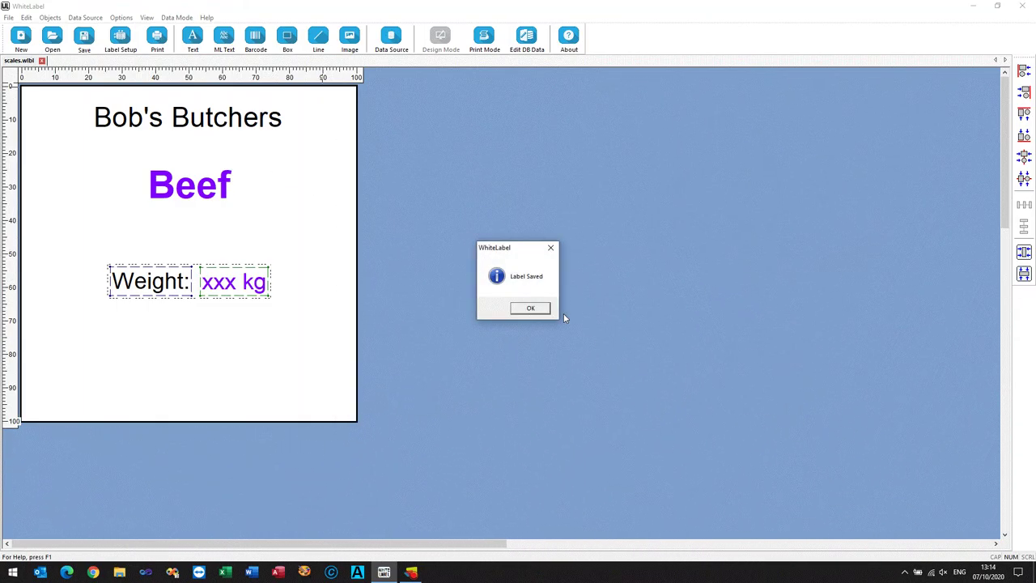
Step: Start a print, choosing Chicken as the product in the data entry prompt
left_click(536, 308)
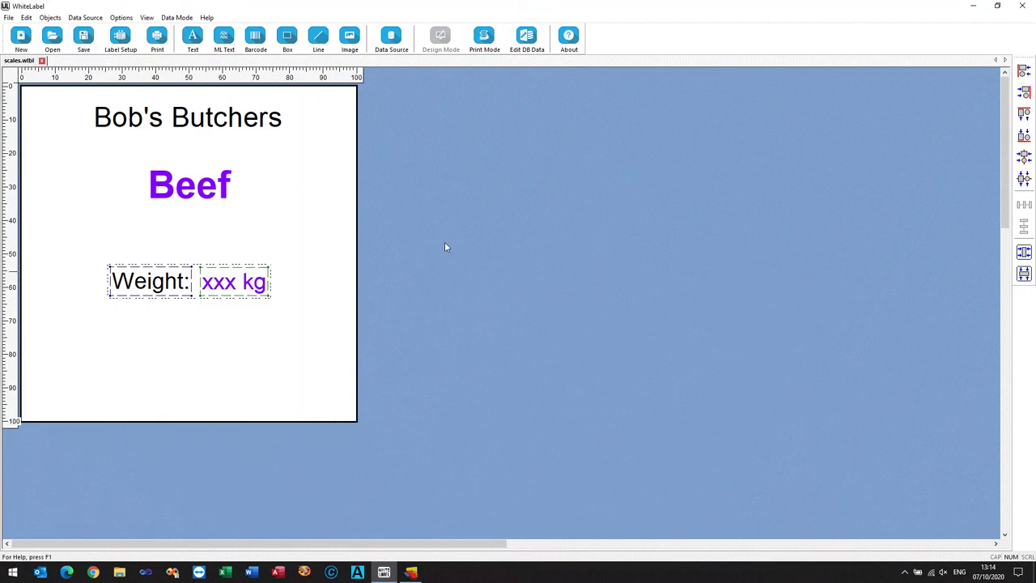
left_click(157, 37)
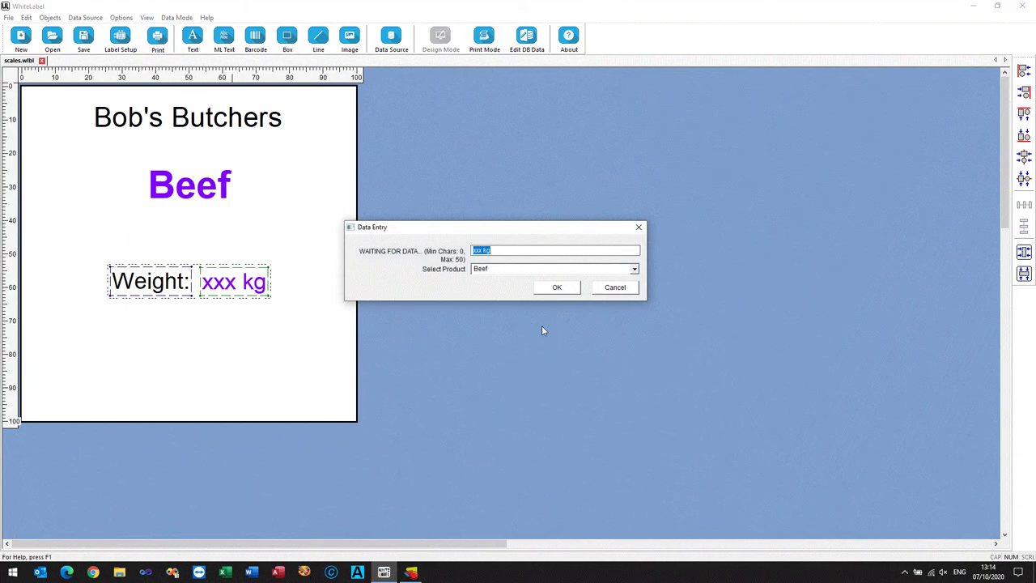
left_click(635, 268)
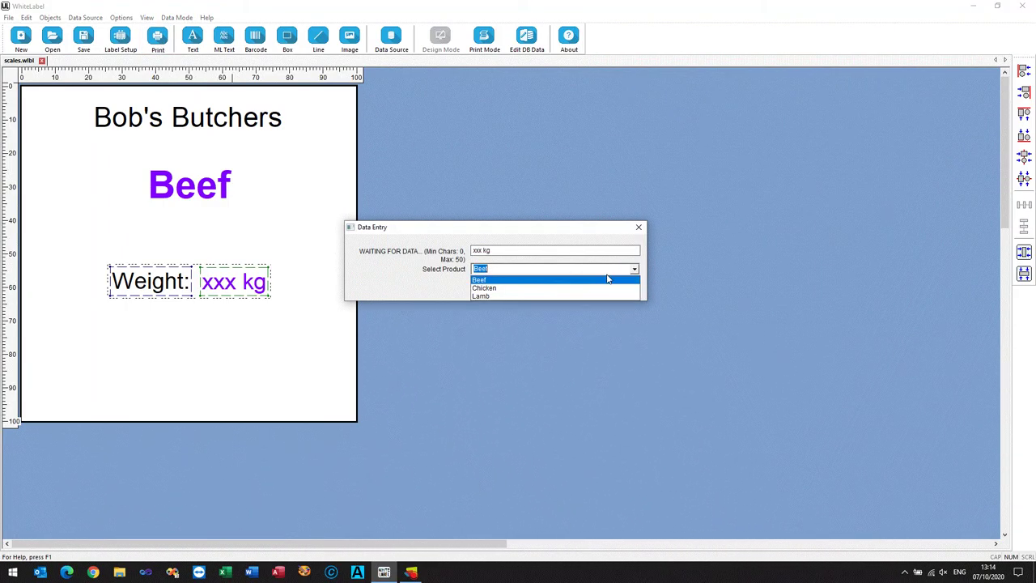
left_click(482, 289)
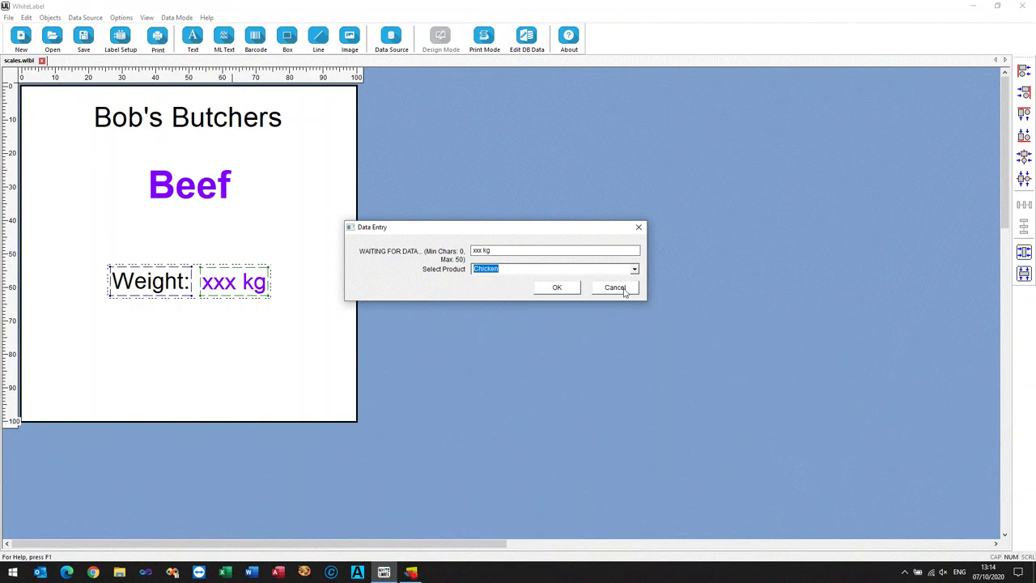
left_click(548, 291)
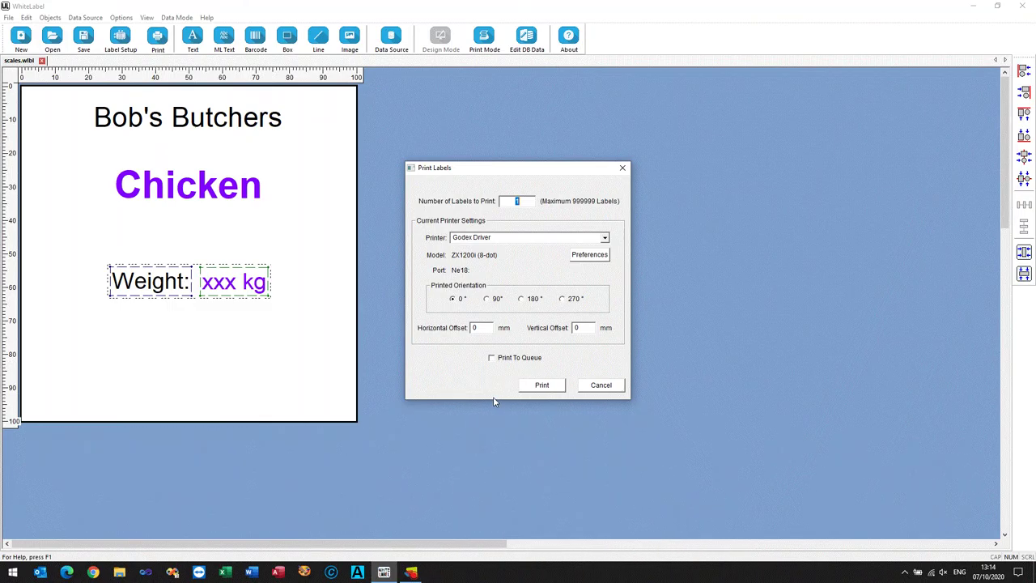
Step: Print one copy of scales.wlbl to the Godex Driver printer
left_click(540, 386)
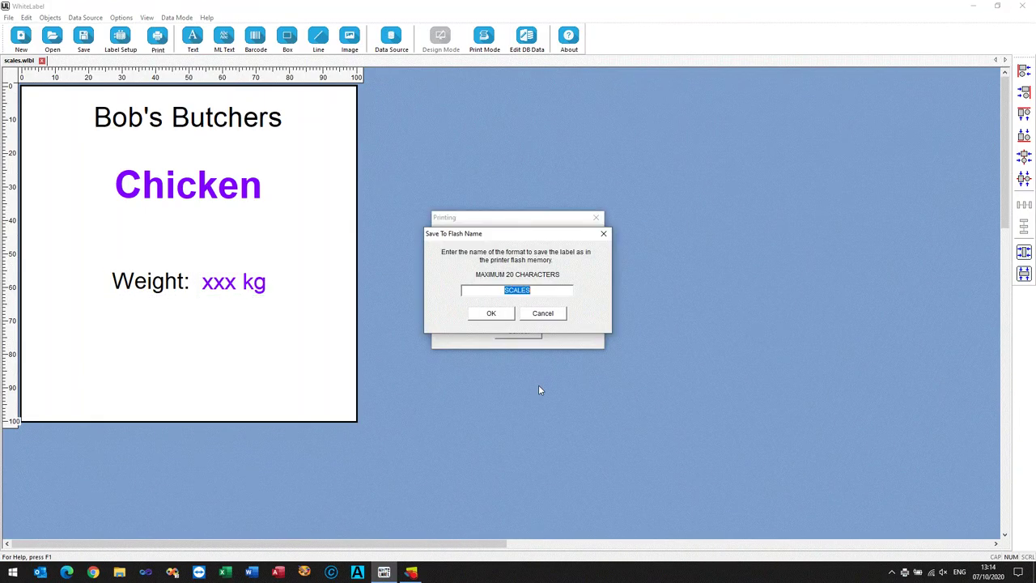
Step: Accept SCALES as the flash memory name so the print job completes
left_click(490, 314)
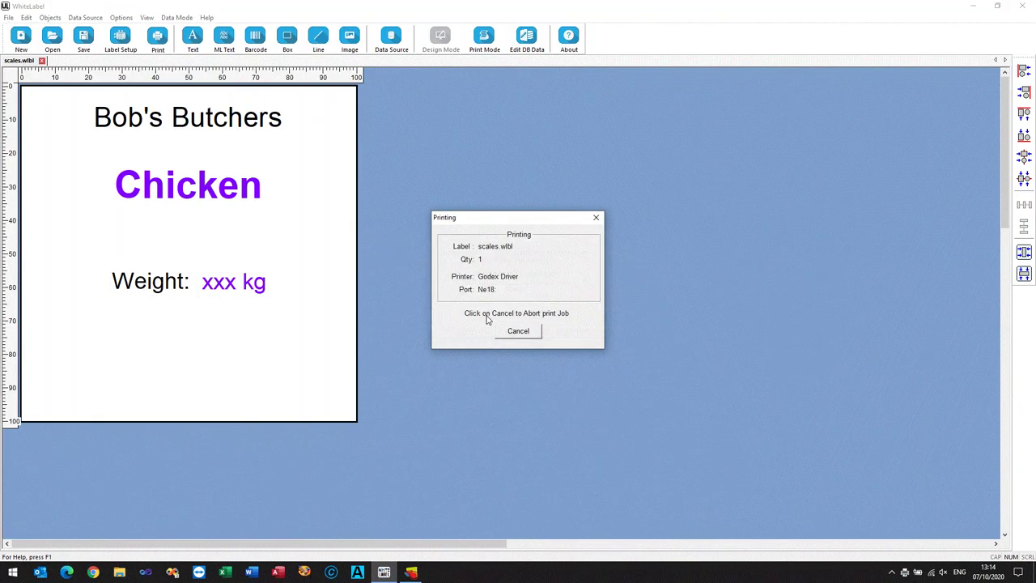